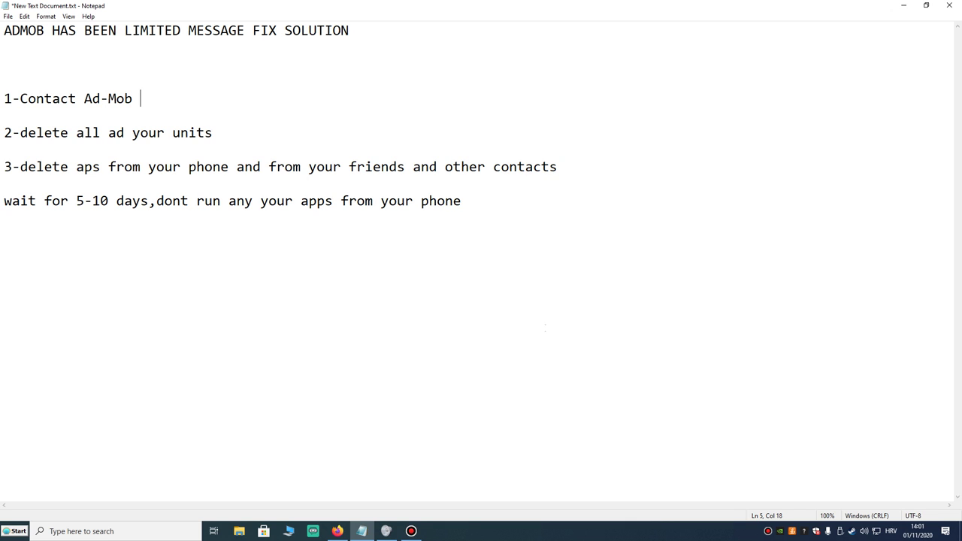
Highlight the ADMOB checklist heading, then the whole '1-Contact Ad-Mob' fix line.
left_click_drag(4, 30, 252, 30)
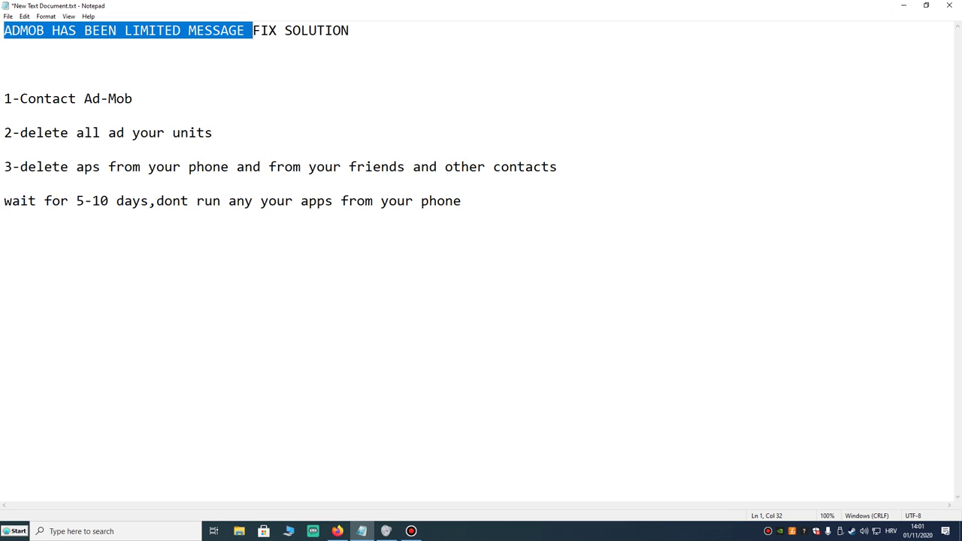
left_click(4, 114)
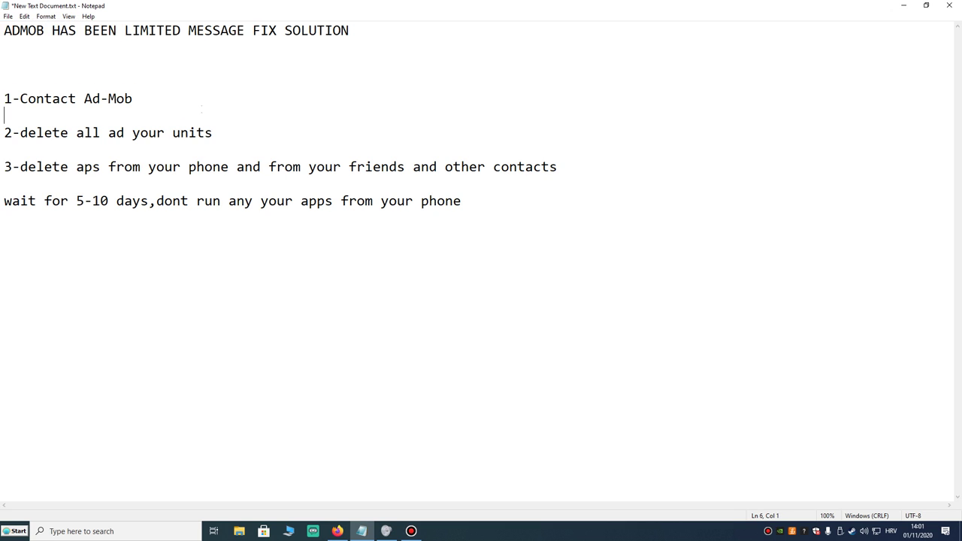
triple_click(144, 103)
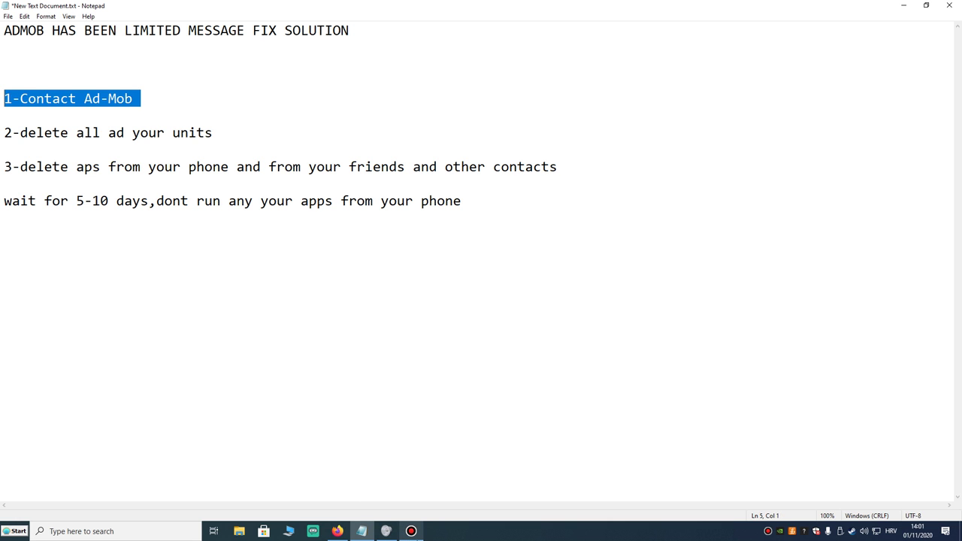
left_click(411, 531)
In the AdMob dashboard, open Help and bring up the Contact us support form.
left_click(411, 531)
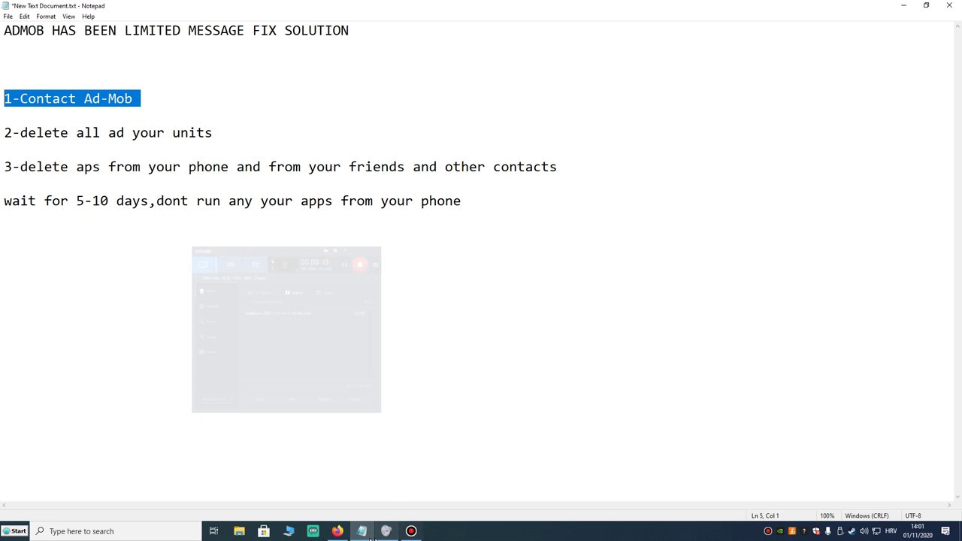
left_click(336, 530)
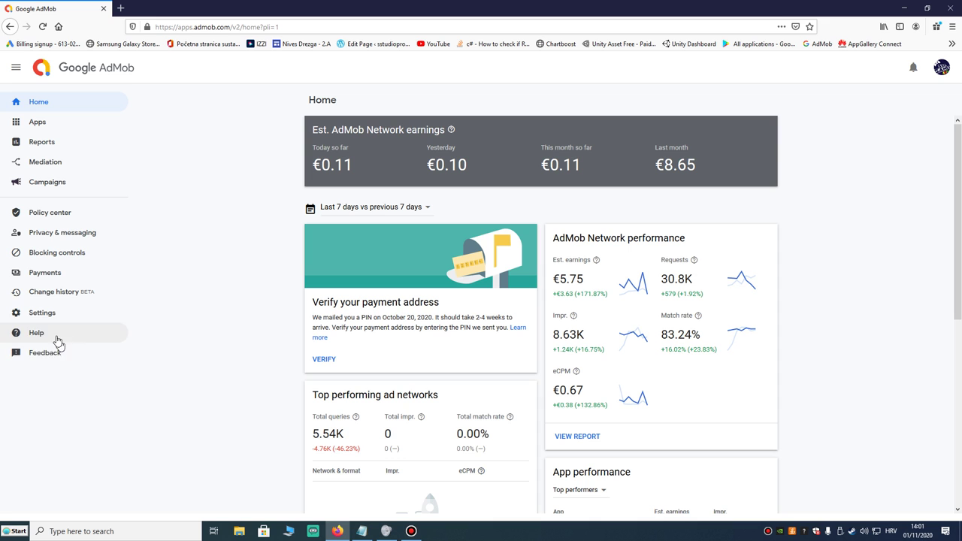
left_click(96, 339)
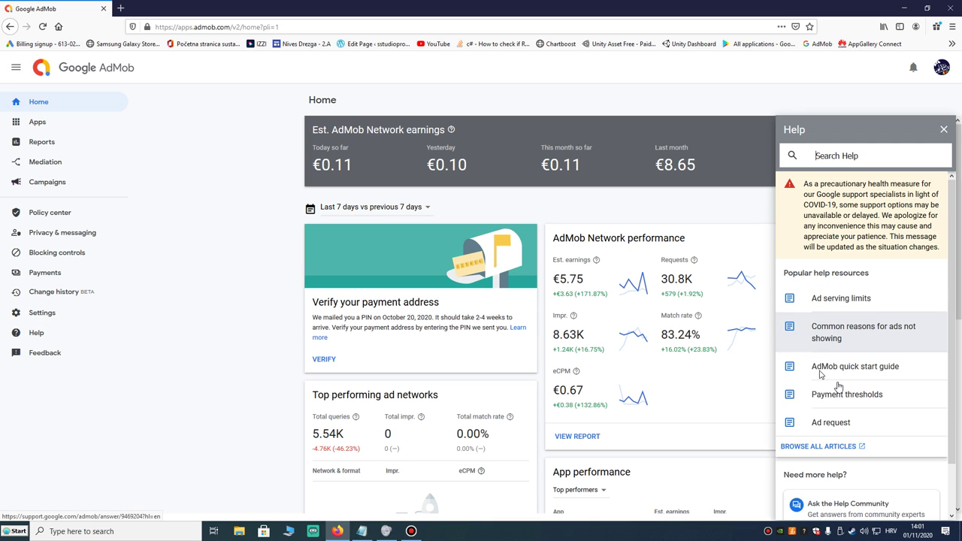
scroll(864, 439, "down", 1)
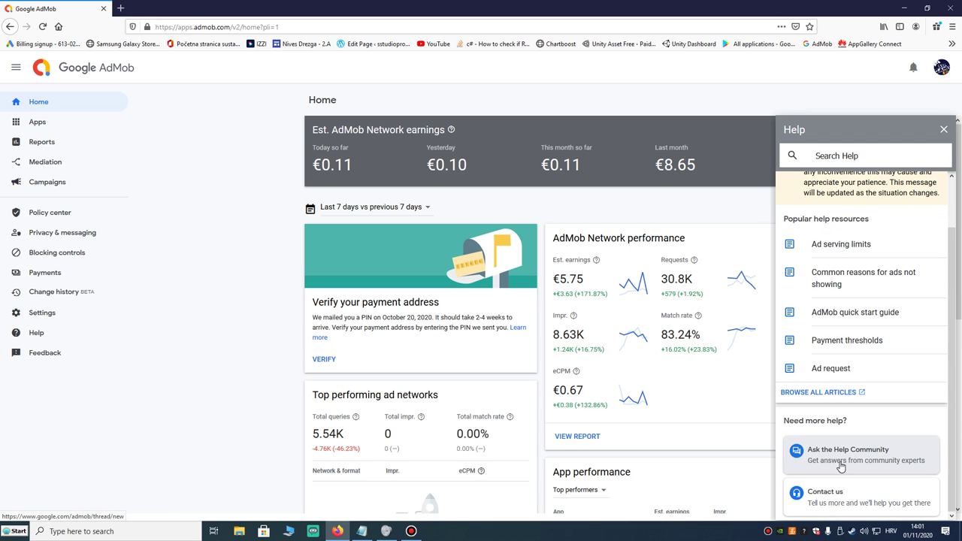
left_click(829, 509)
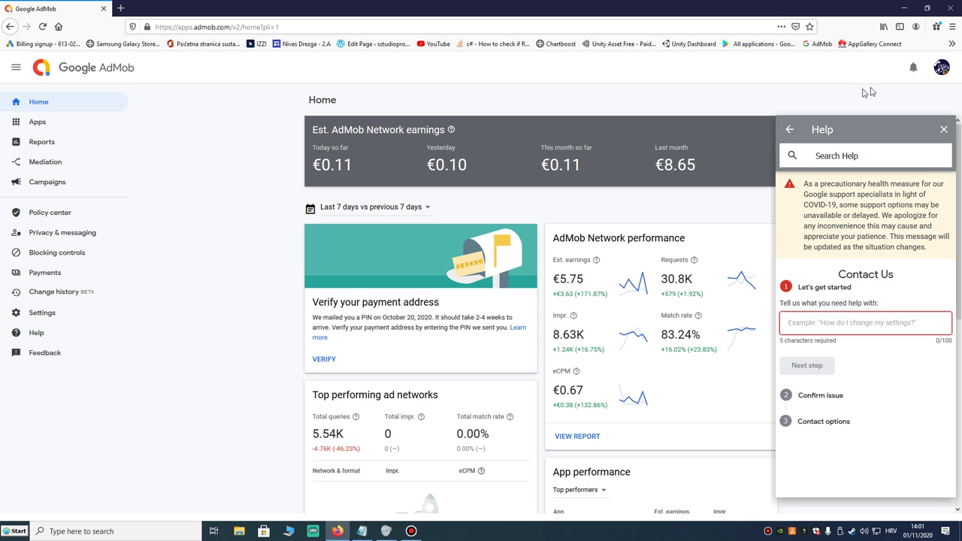
Close the help panel and highlight the '2-delete all ad your units' line in Notepad.
left_click(943, 129)
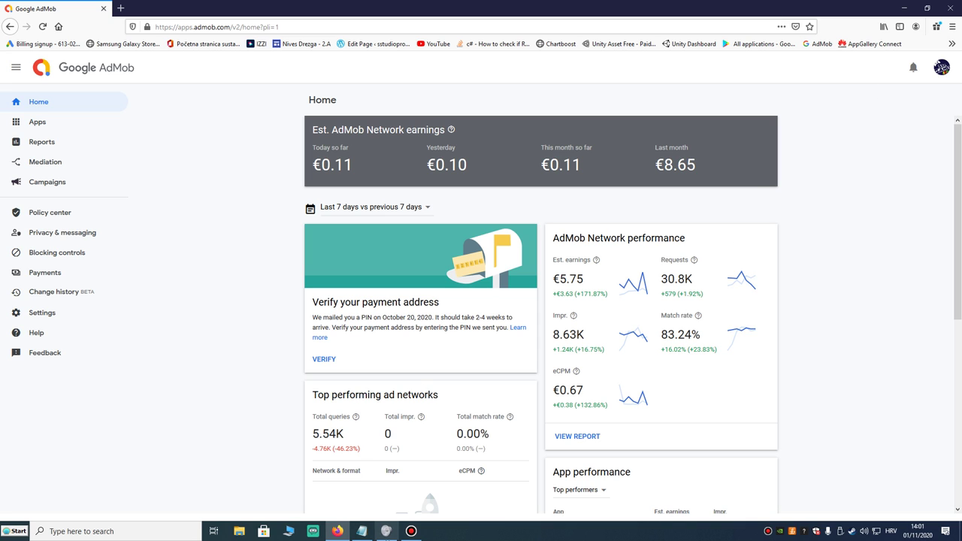
left_click(362, 531)
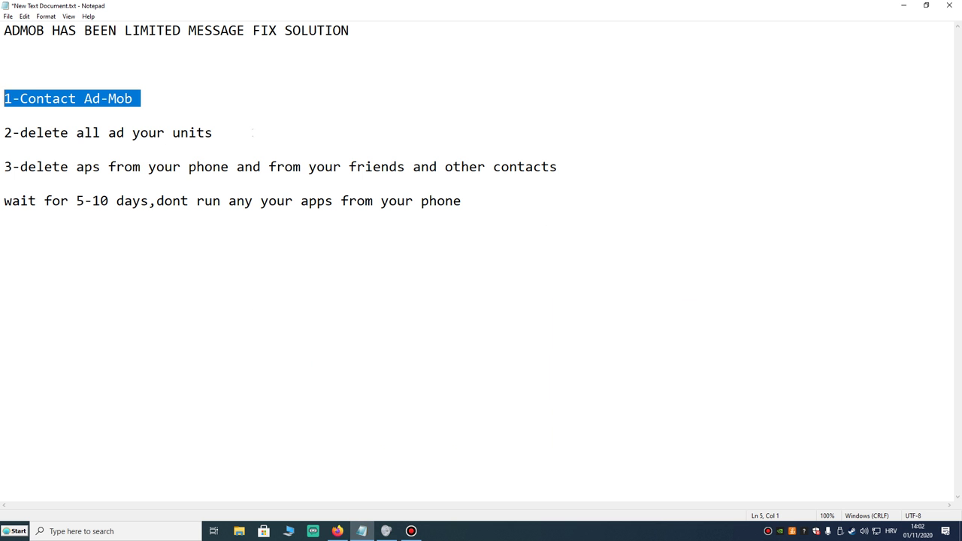
left_click_drag(214, 132, 3, 133)
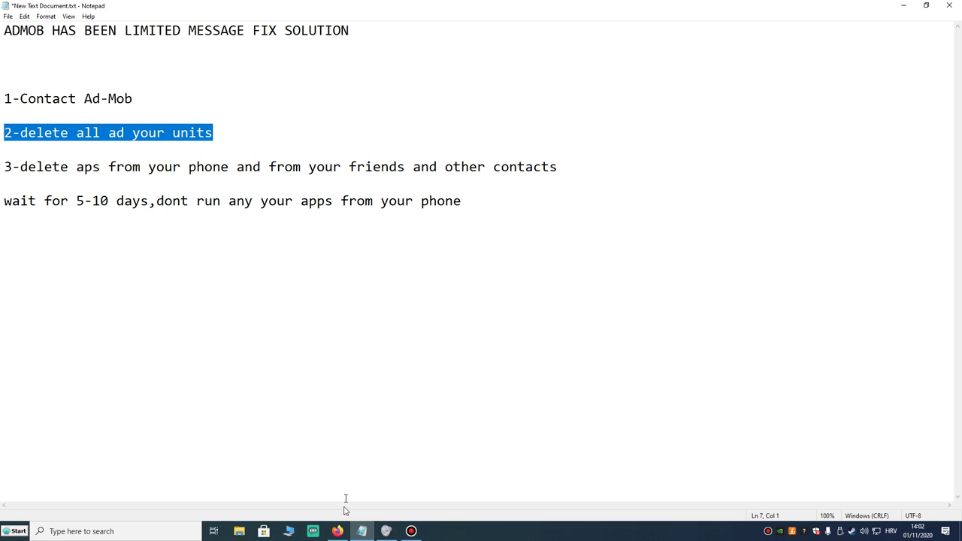
Open the Can Breaker app's ad units and select both Interstitial and Rewarded units.
left_click(338, 531)
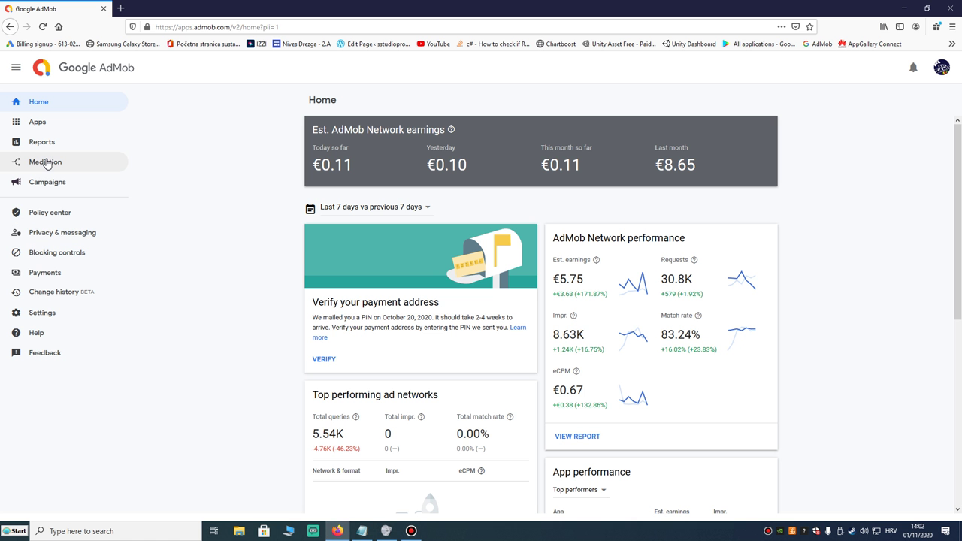
left_click(66, 122)
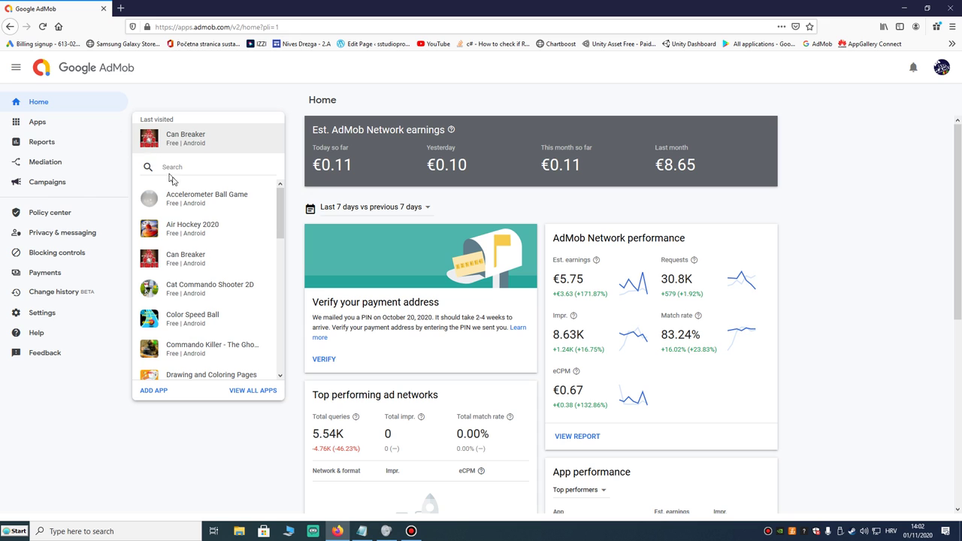
left_click(172, 141)
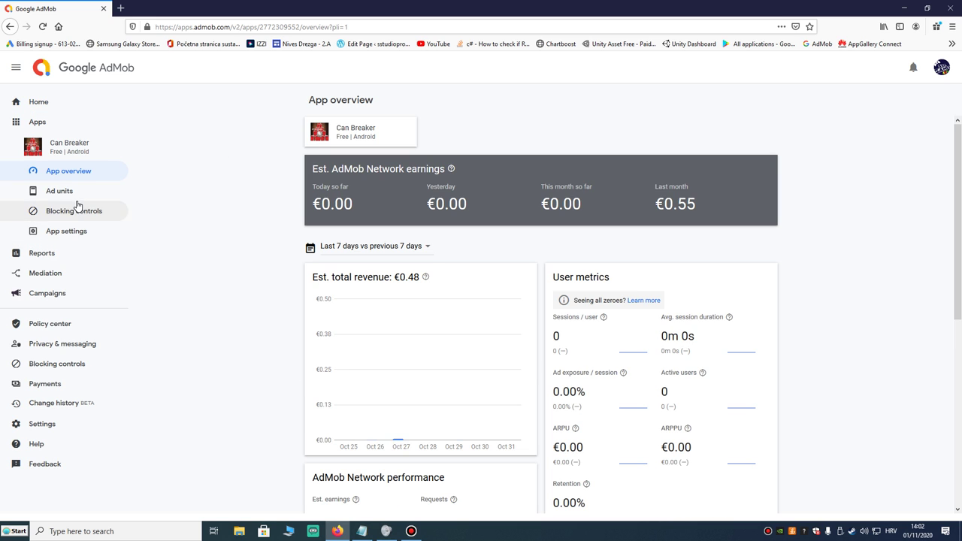
left_click(60, 191)
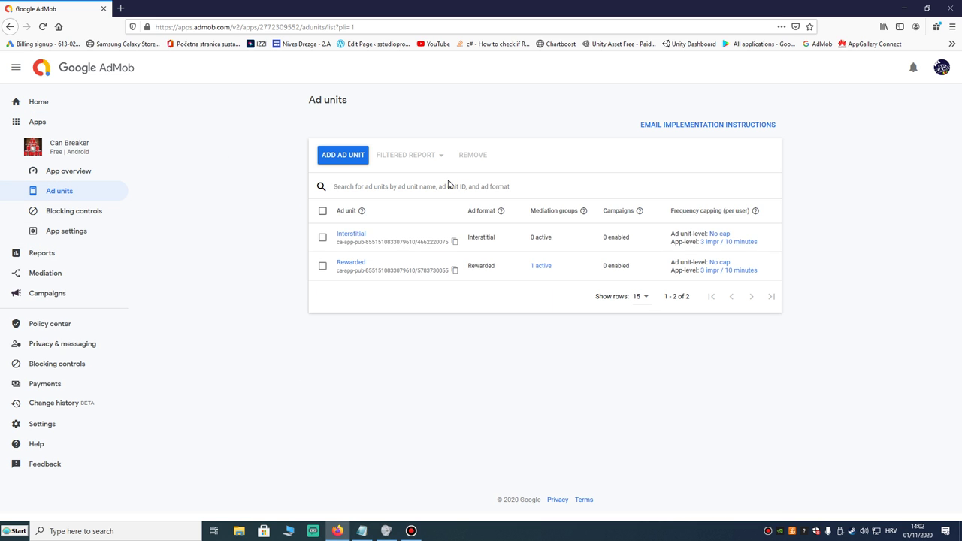
left_click(322, 210)
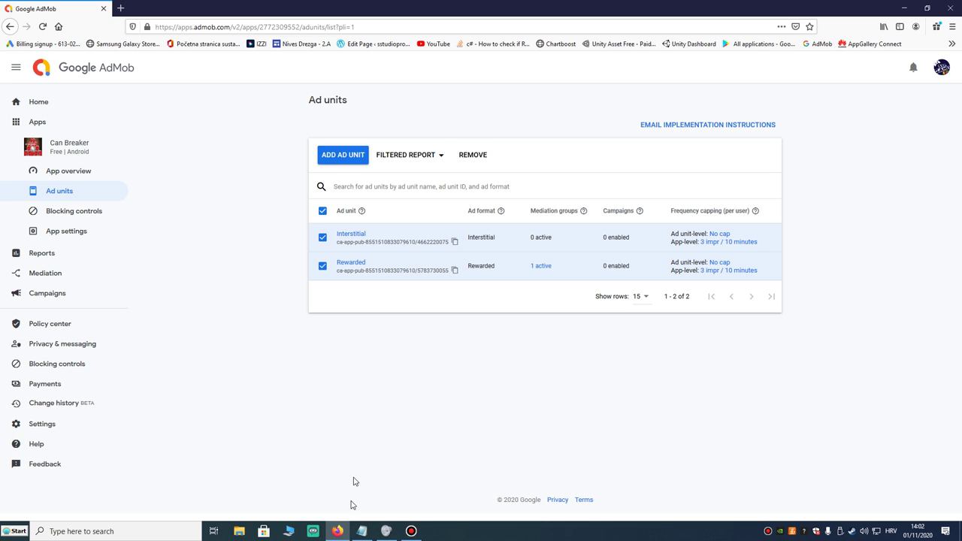
Back in Notepad, point out the words 'delete all ad your units' in the second fix.
left_click(362, 530)
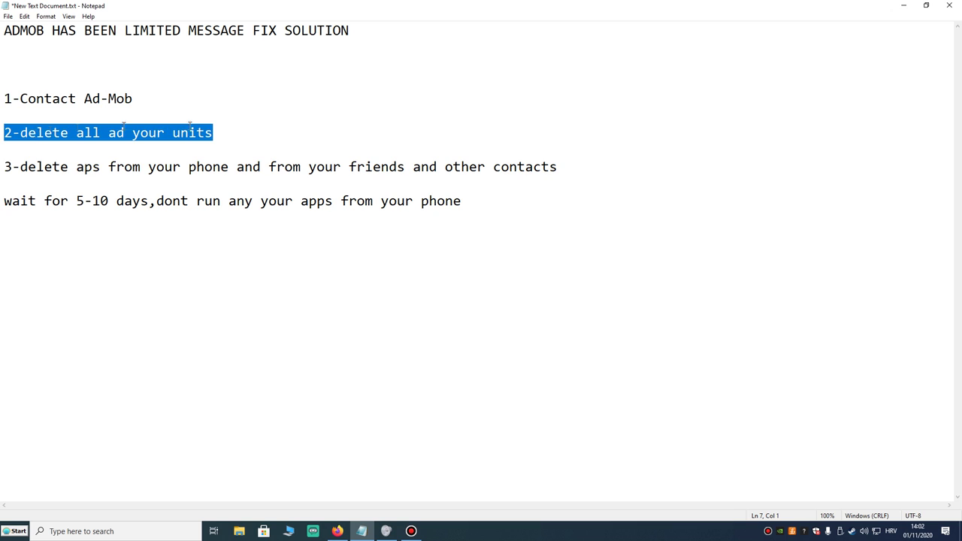
key("Left")
key("End")
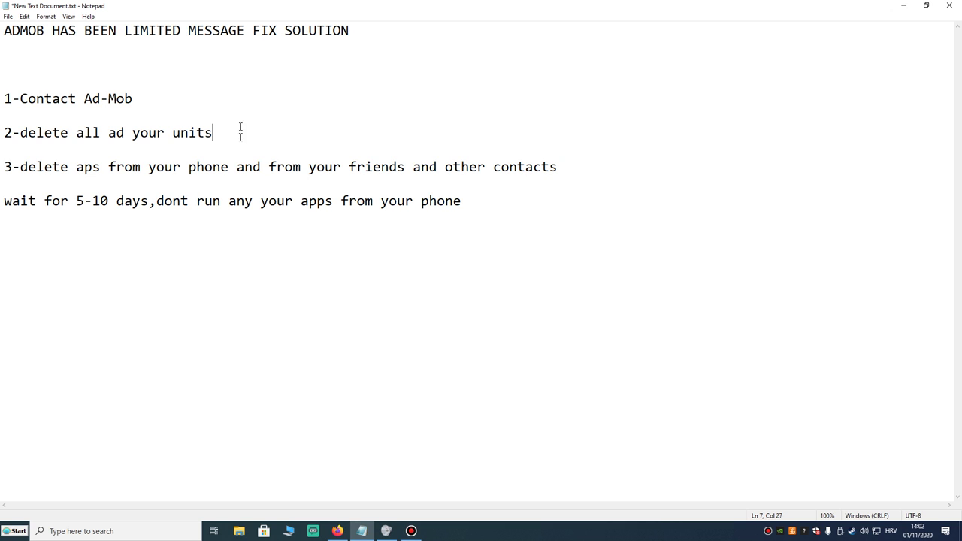
mouse_move(341, 537)
left_click_drag(225, 132, 20, 132)
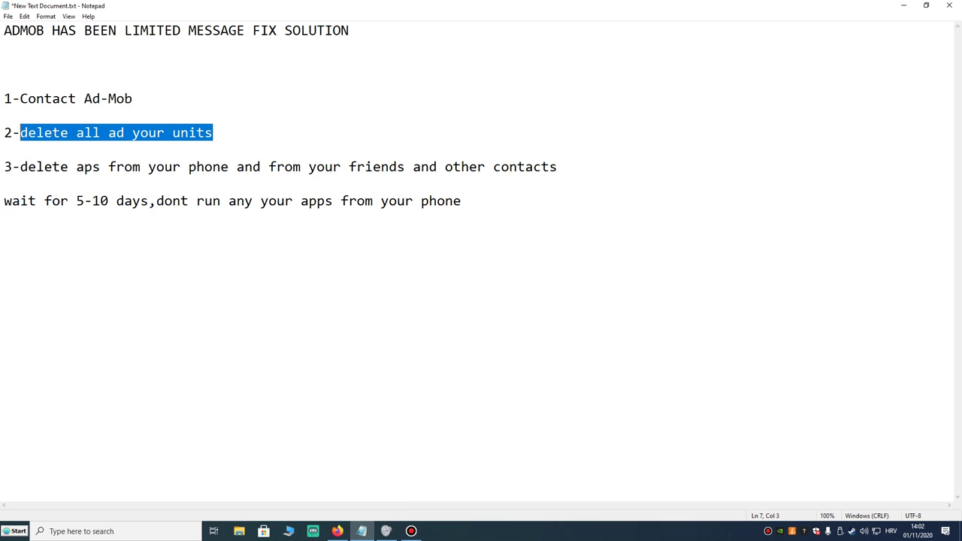
left_click(230, 132)
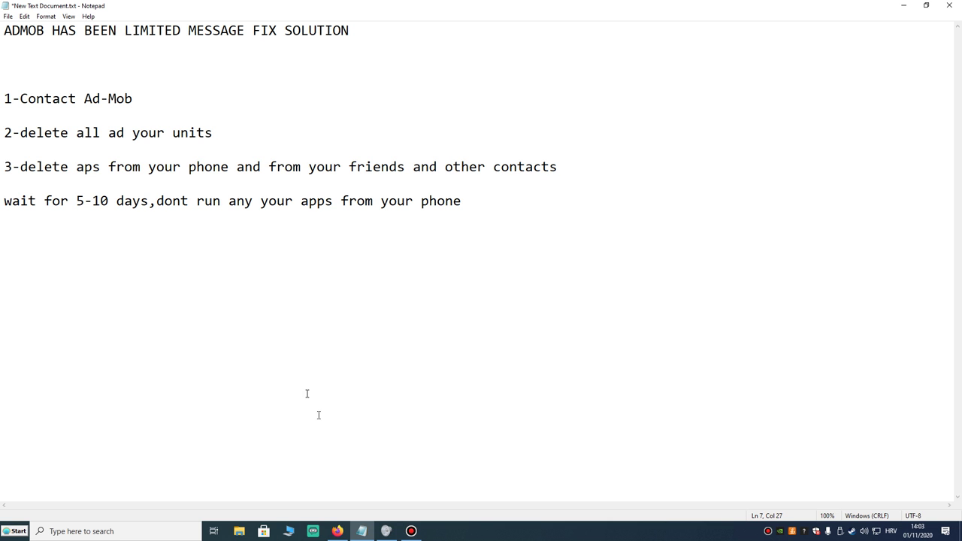
Open the AdMob Home dashboard and highlight the earnings from €0.11 today to €8.65 last month.
left_click(338, 530)
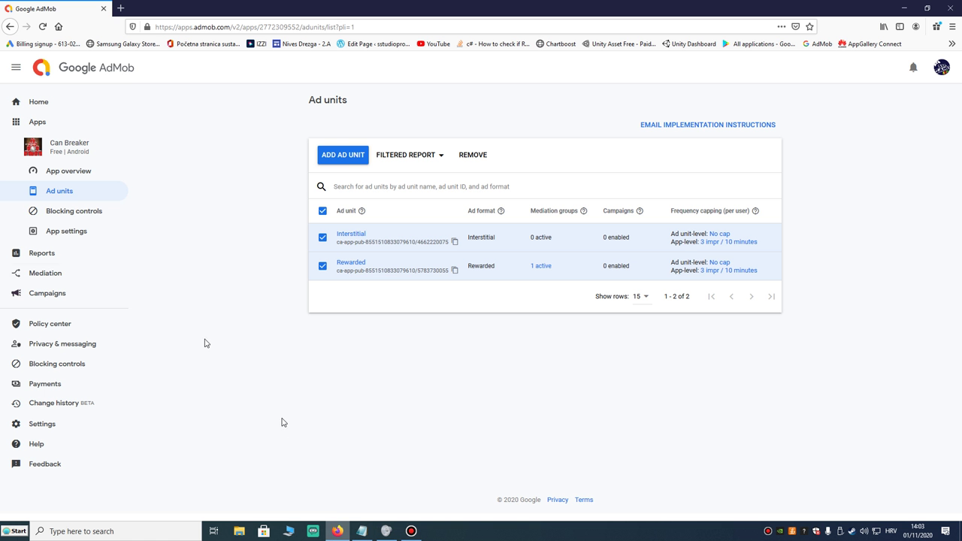
left_click(31, 101)
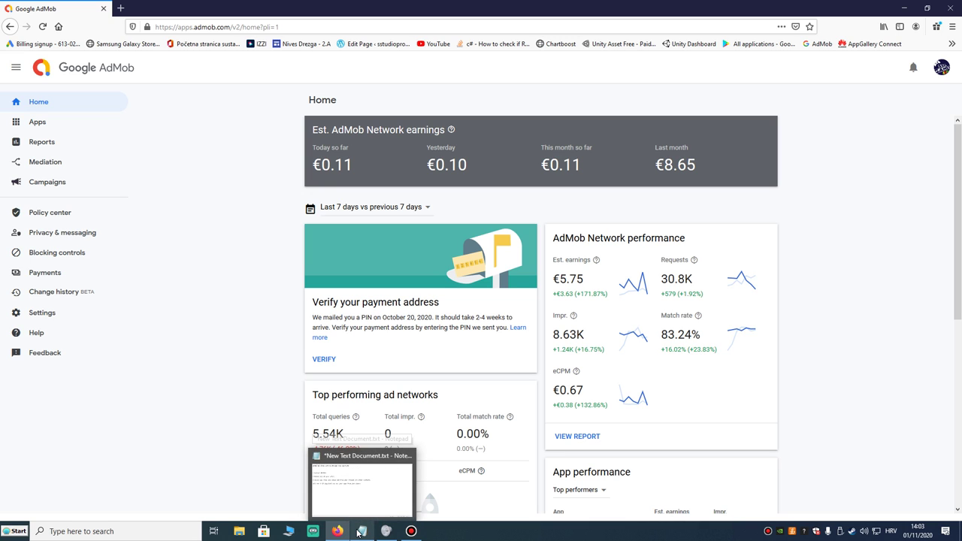
left_click_drag(310, 166, 702, 158)
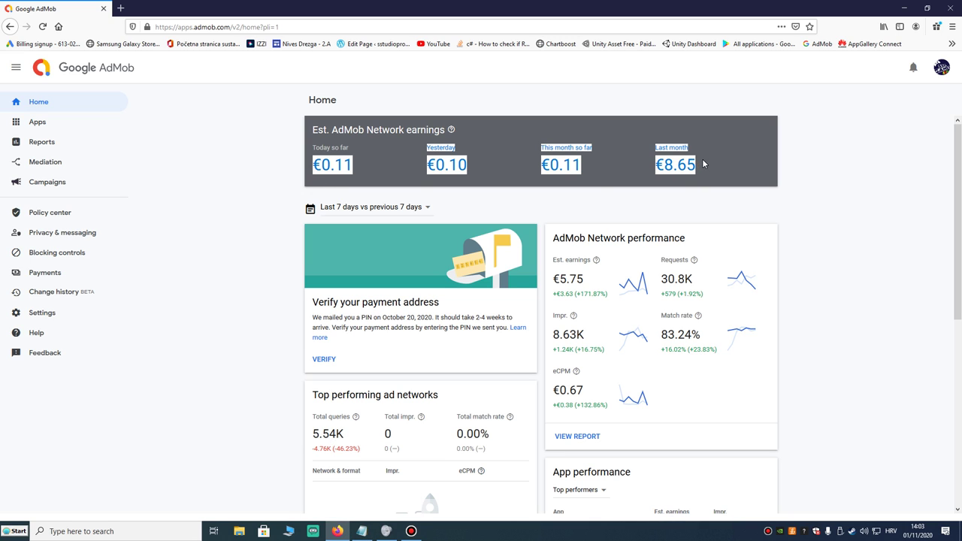
In Notepad, highlight step 3 about deleting apps, then deselect it.
left_click(362, 531)
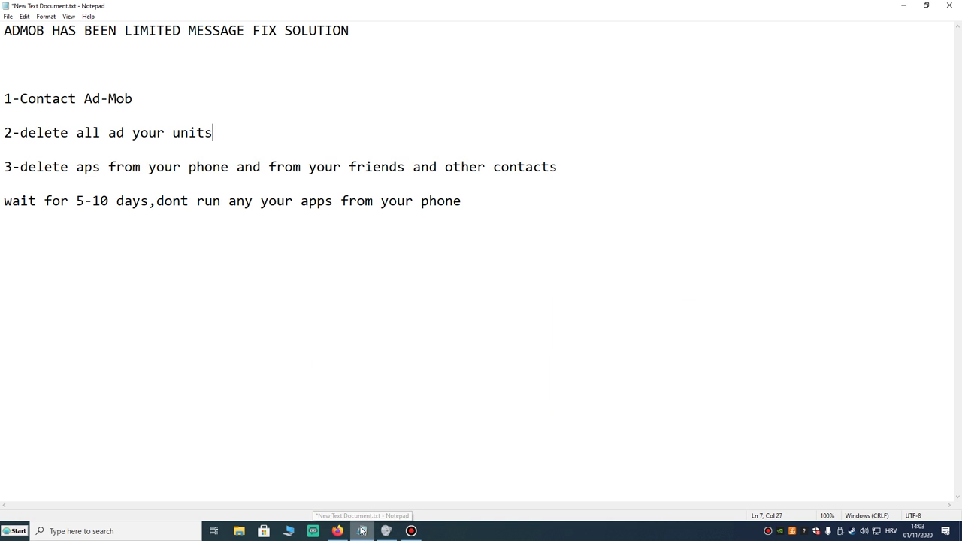
left_click_drag(20, 166, 7, 183)
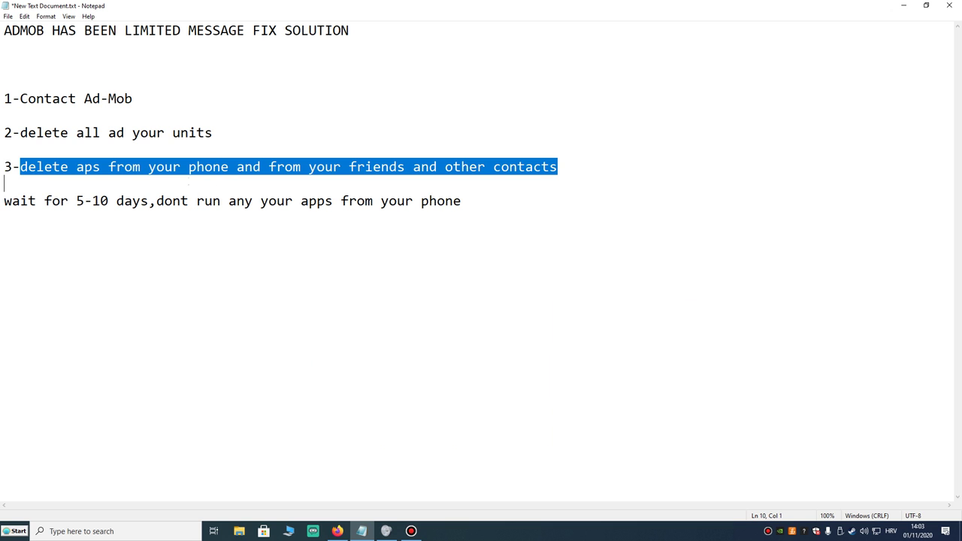
left_click(228, 166)
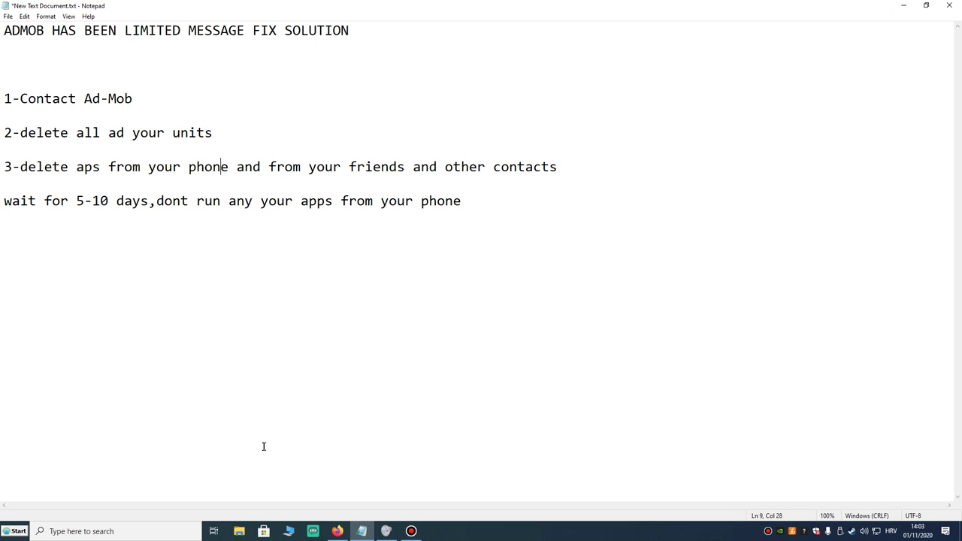
mouse_move(337, 533)
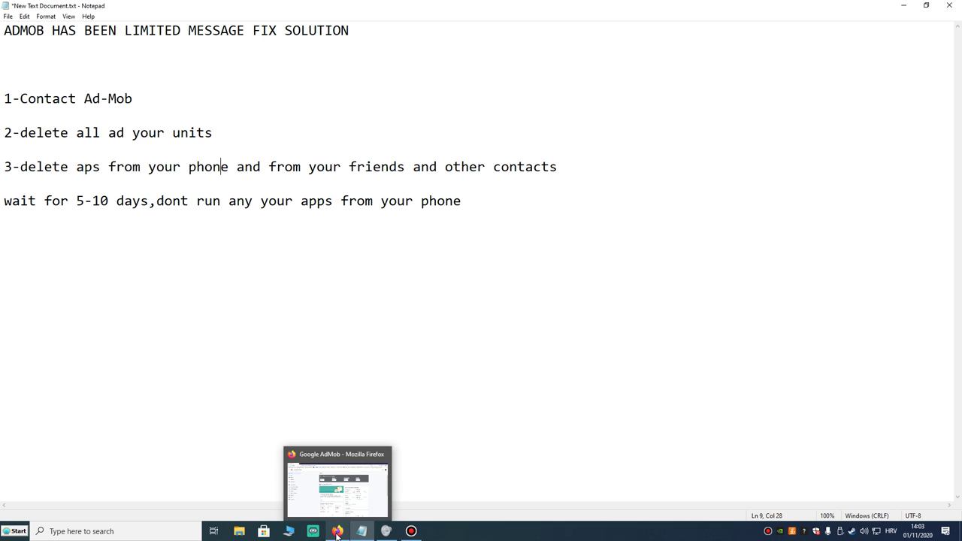
Bring the AdMob Home dashboard forward and clear the highlight on the earnings figures.
left_click(338, 533)
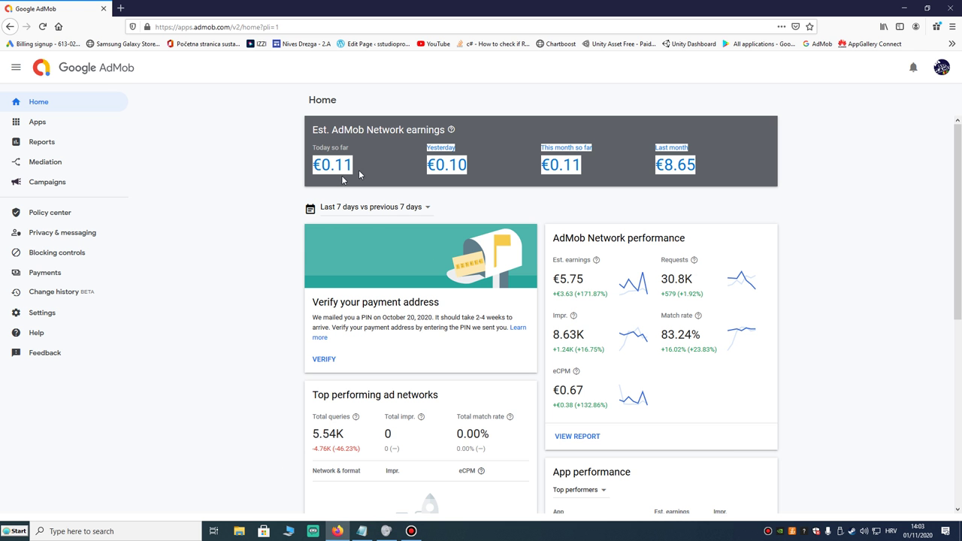
left_click(314, 163)
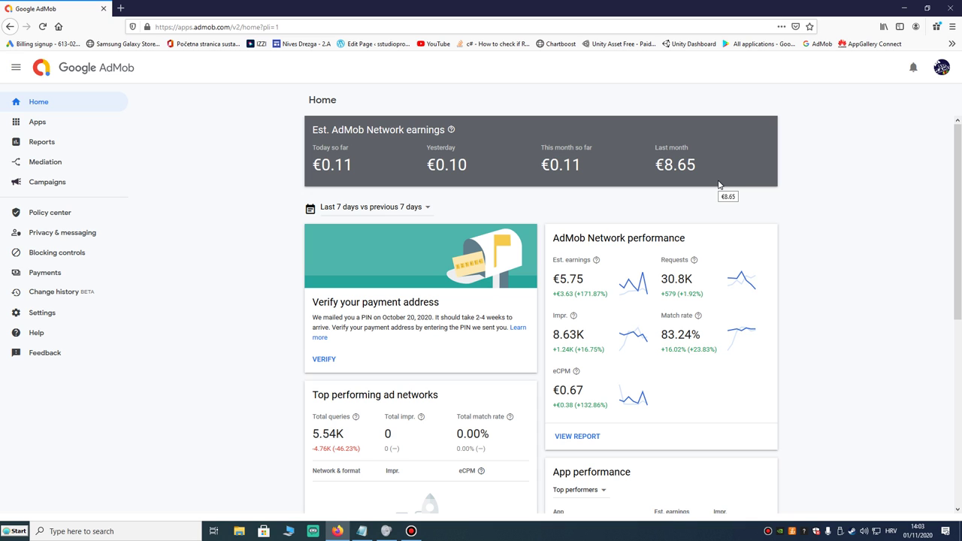
In Notepad, highlight 'from your friends and other contacts' in step 3, then the 5-10 days wait.
left_click(361, 531)
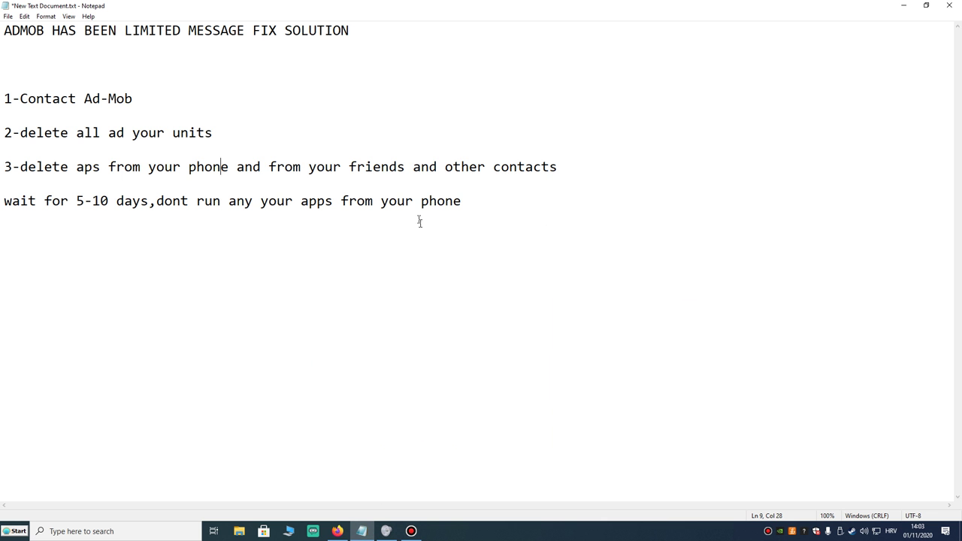
left_click_drag(268, 167, 560, 160)
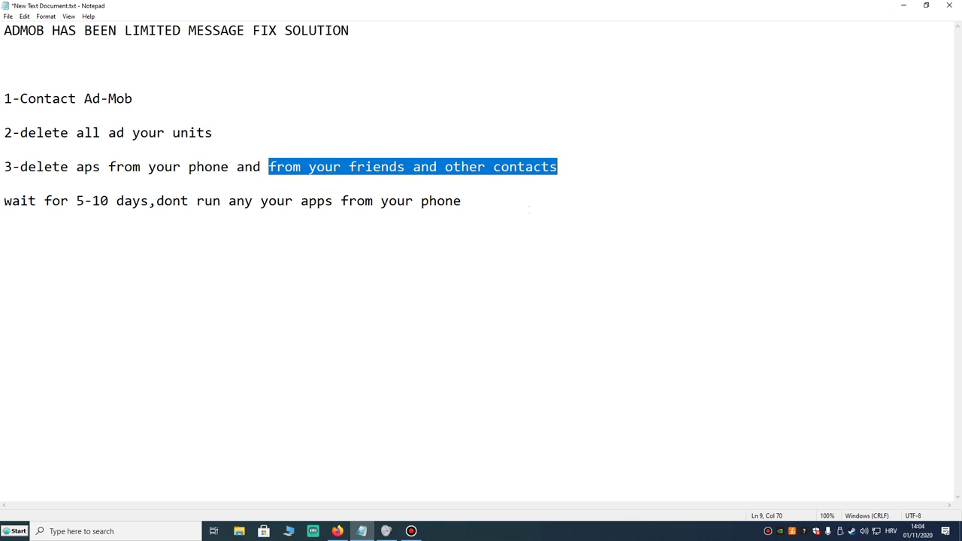
key("Left")
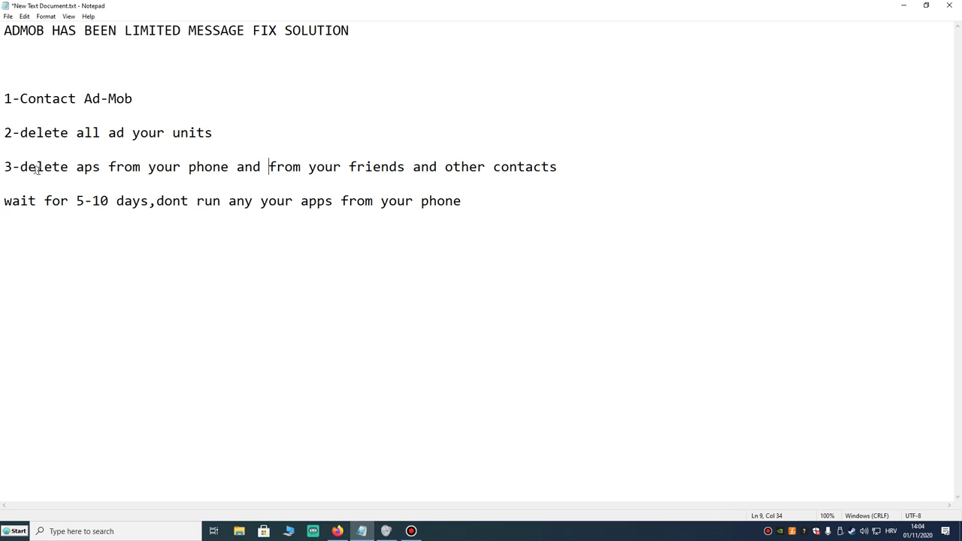
left_click_drag(36, 168, 576, 170)
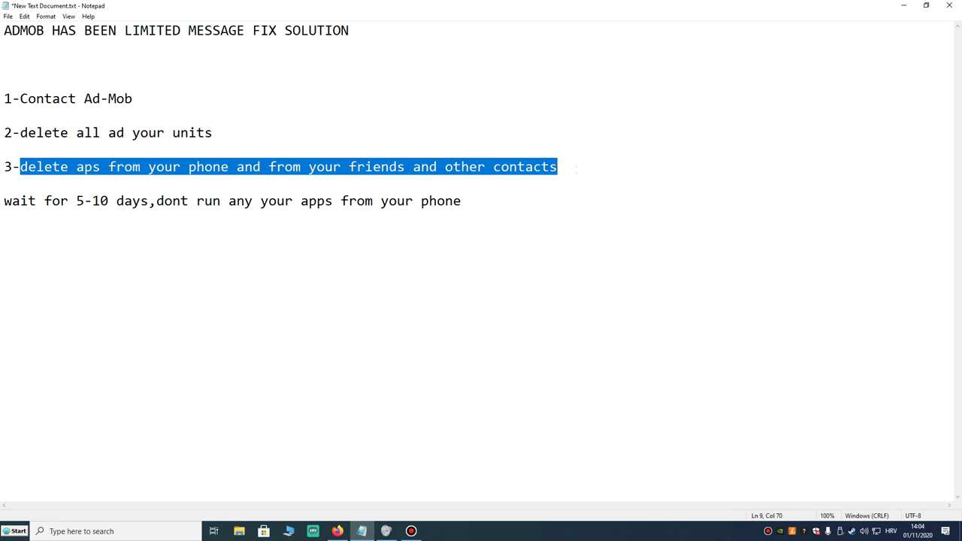
left_click_drag(67, 201, 124, 201)
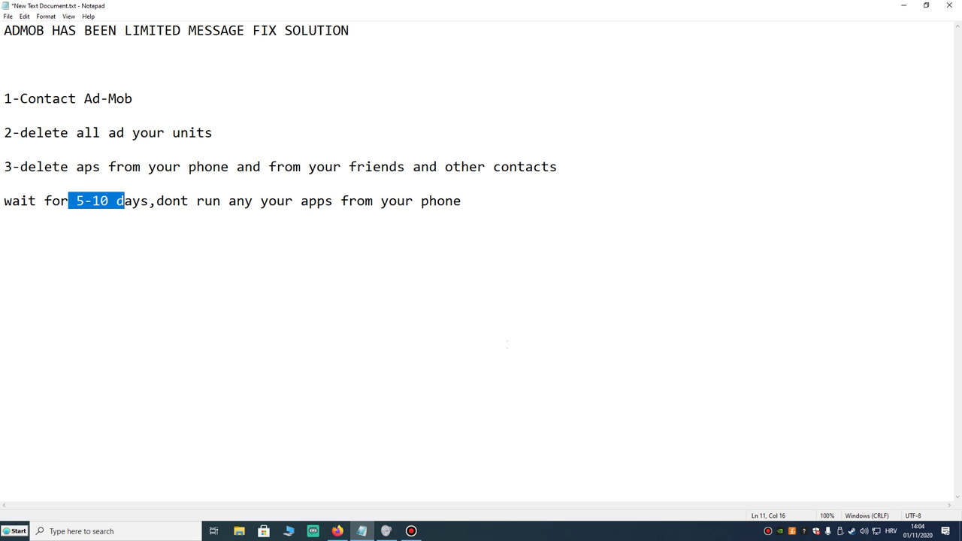
left_click(337, 531)
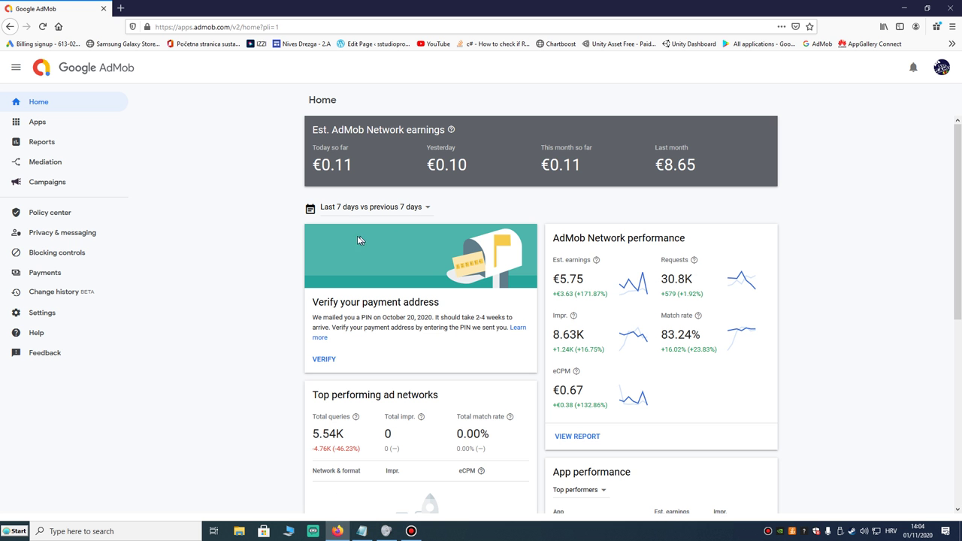
left_click_drag(299, 153, 491, 158)
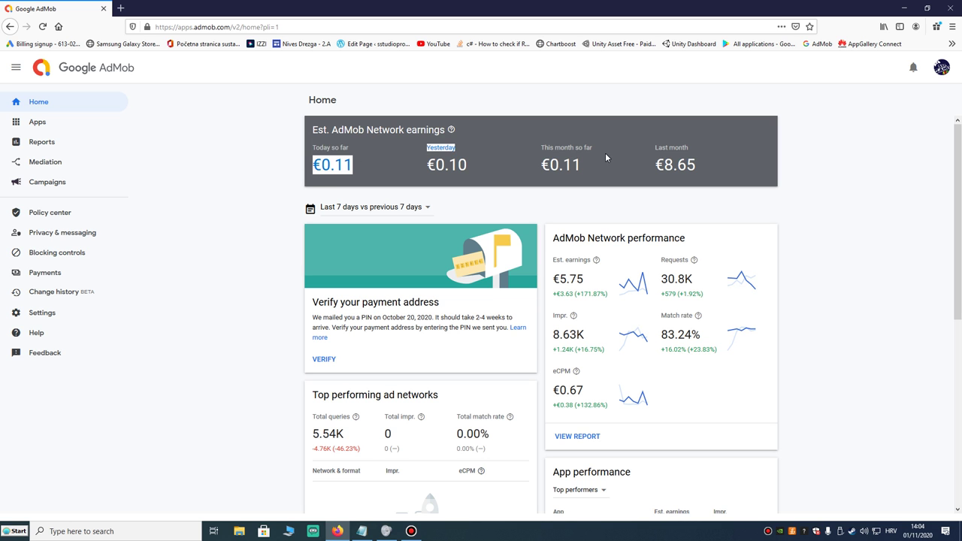
left_click_drag(605, 158, 612, 162)
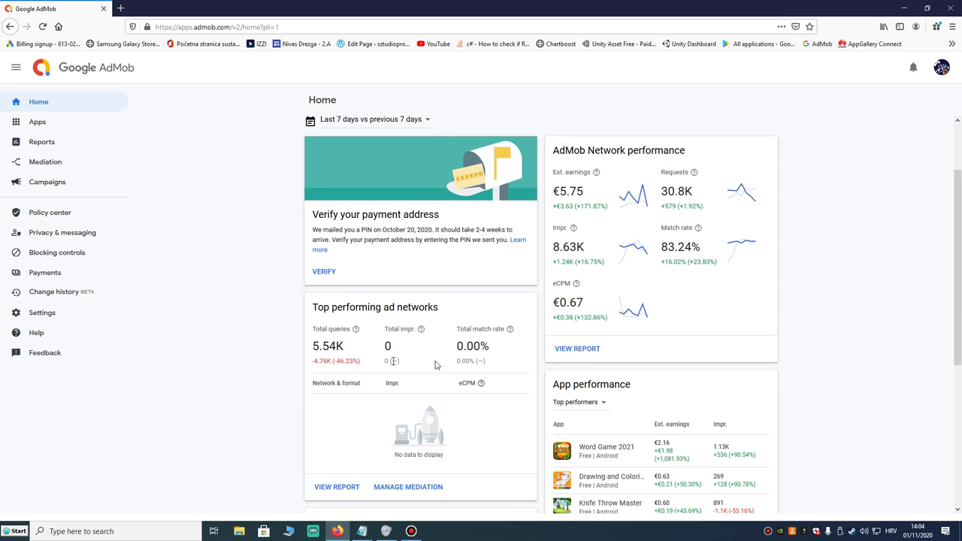
scroll(434, 364, "down", 2)
scroll(637, 350, "up", 4)
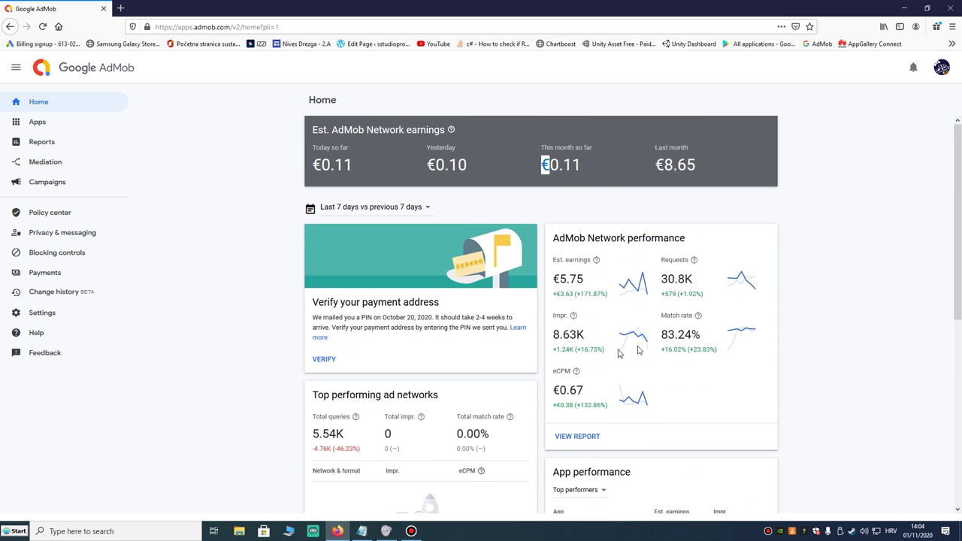